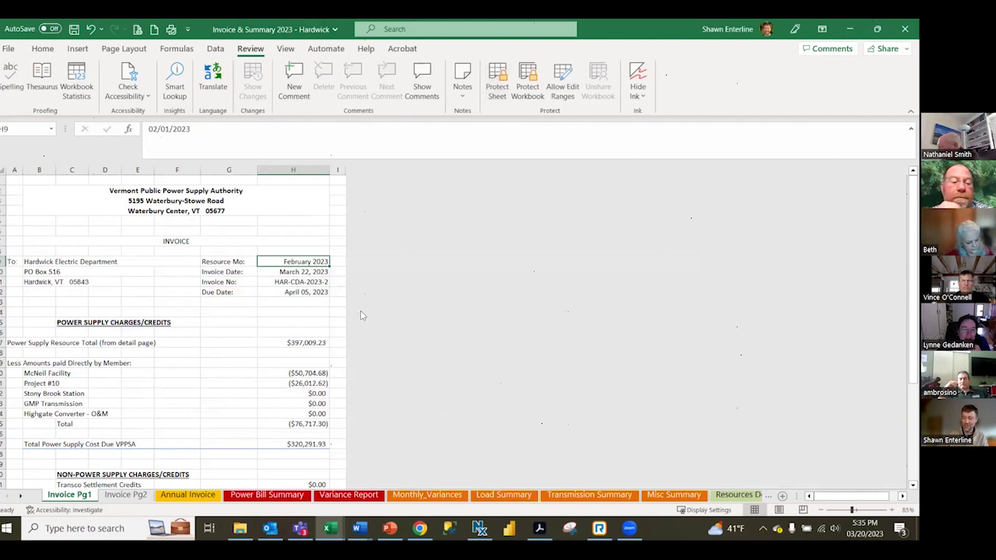
# - Set the resource month on Invoice Pg1 to 12/1/23 and open the Power Bill Summary sheet
pyautogui.write('12/1/23')
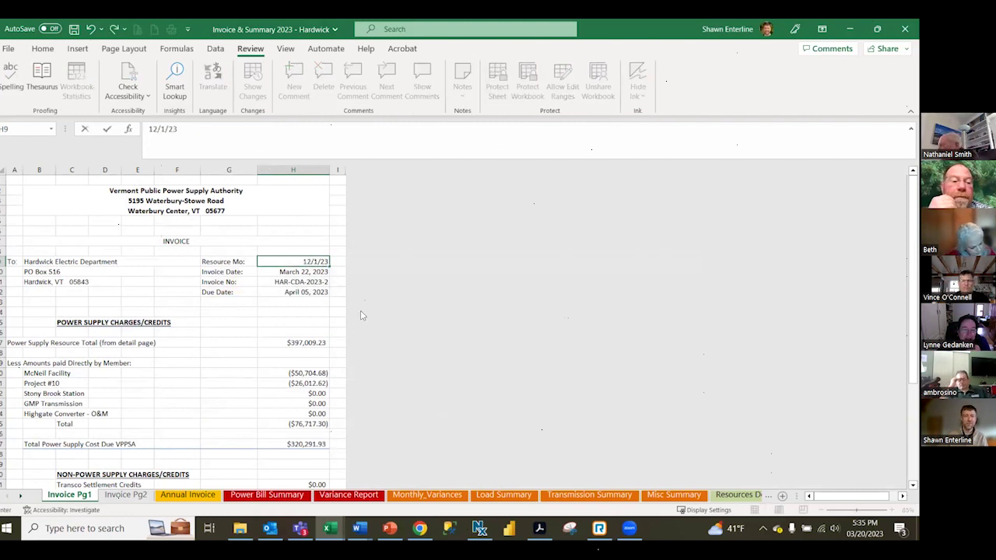
pyautogui.press('Return')
pyautogui.hotkey('ctrl', 'pagedown')
pyautogui.hotkey('ctrl', 'pagedown')
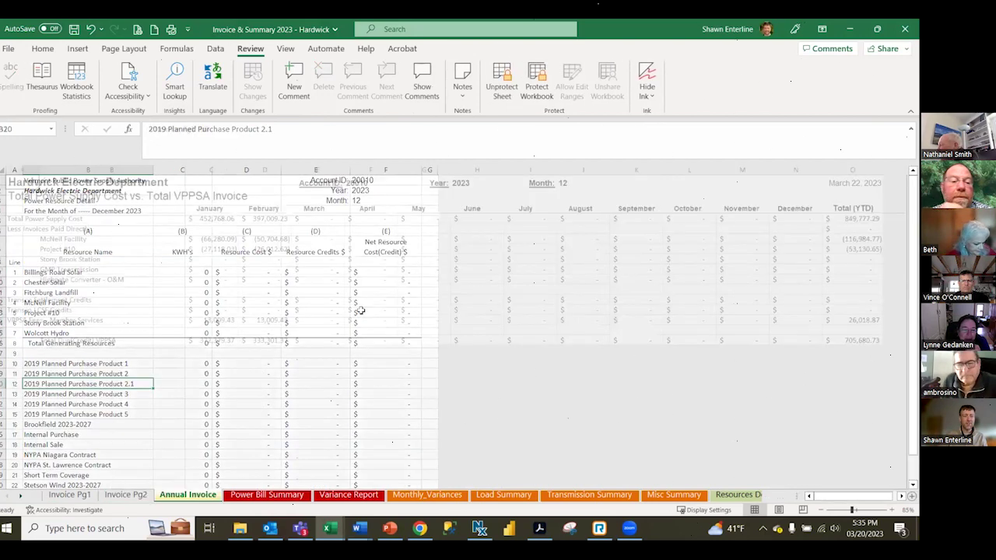
pyautogui.hotkey('ctrl', 'pagedown')
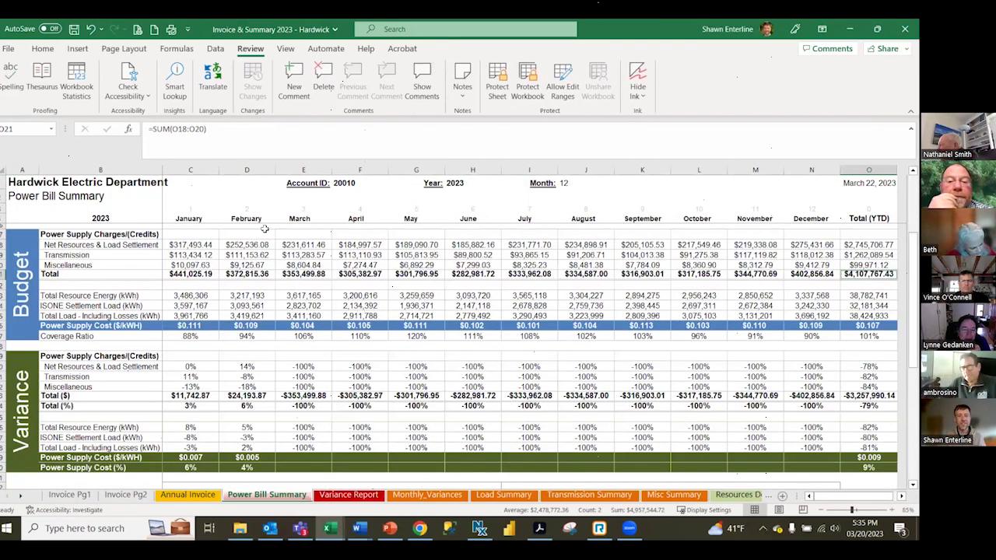
# - Fill the year-to-date Total cell of the Budget section's power supply charges with yellow
pyautogui.moveTo(191, 170); pyautogui.dragTo(811, 180)
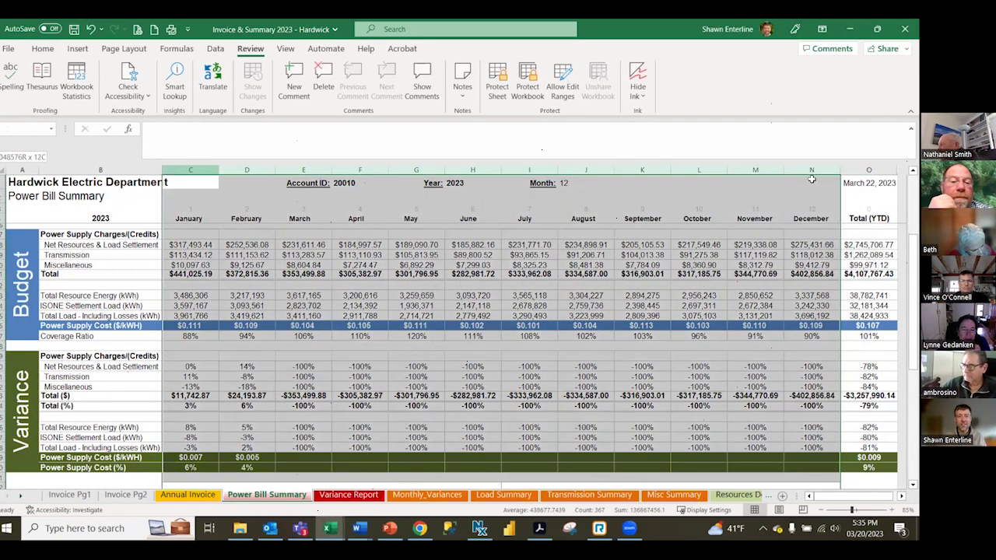
pyautogui.scroll(2, 321, 310)
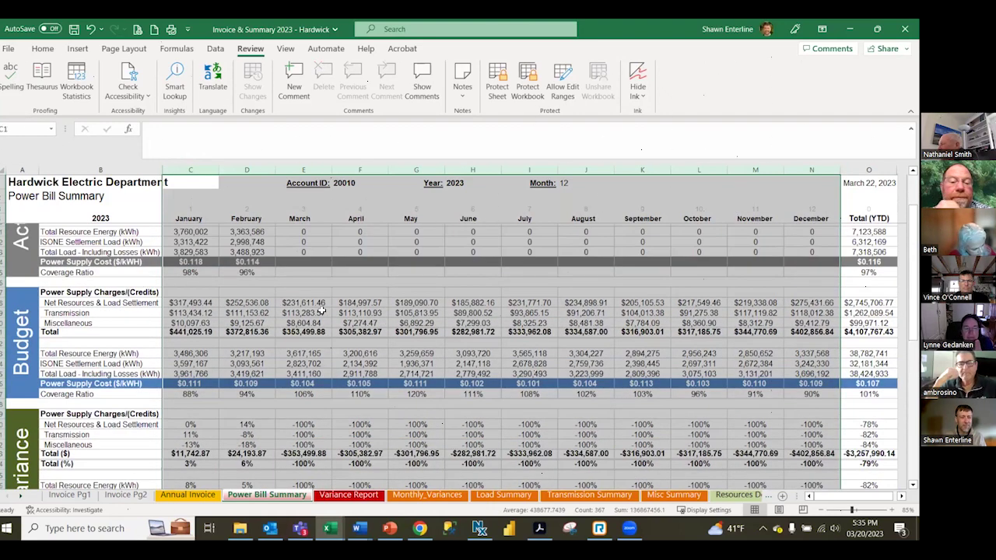
pyautogui.scroll(2, 321, 310)
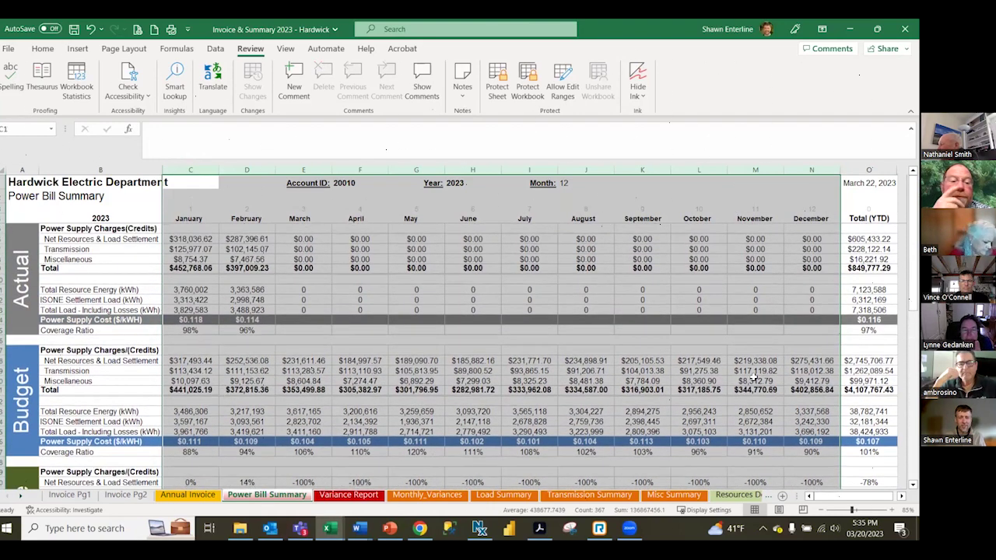
pyautogui.click(869, 389)
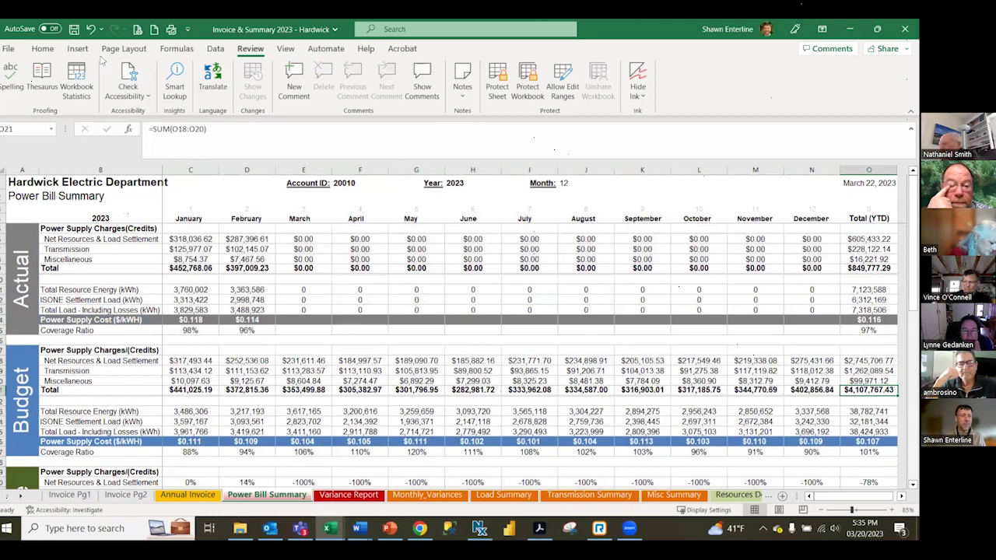
pyautogui.click(42, 48)
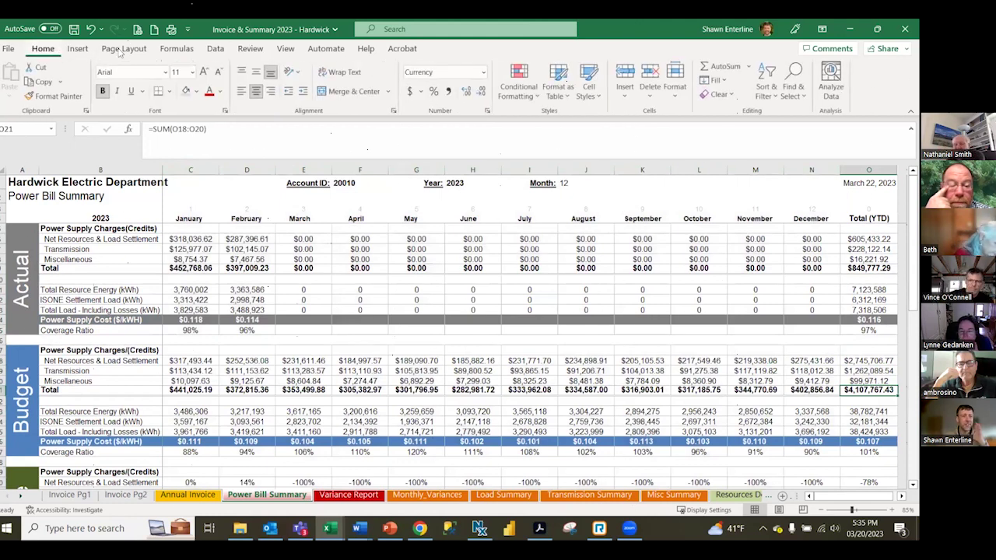
pyautogui.click(195, 91)
pyautogui.click(214, 203)
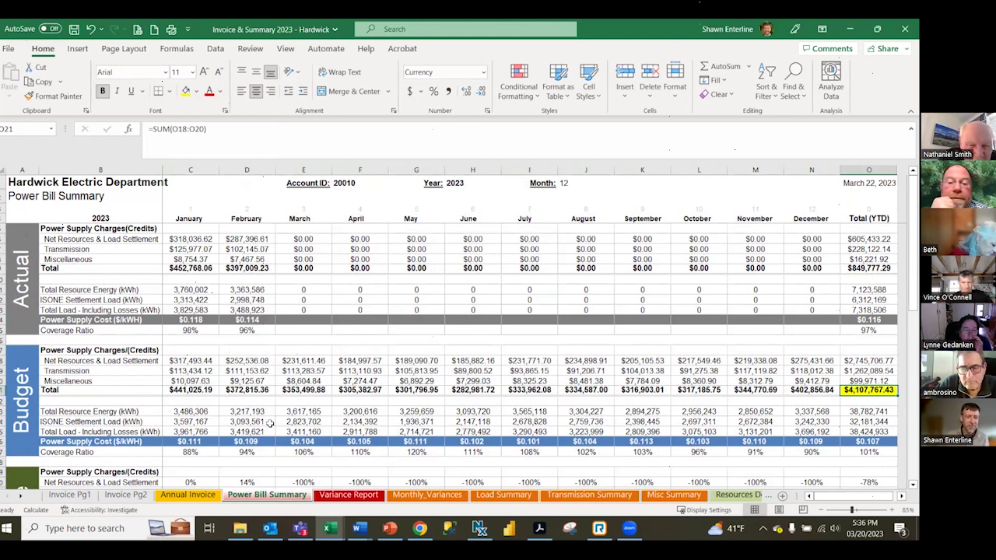
# - Examine the January and February total variances in dollars and percent, and compare them with the budget and actual sections
pyautogui.scroll(-2, 243, 415)
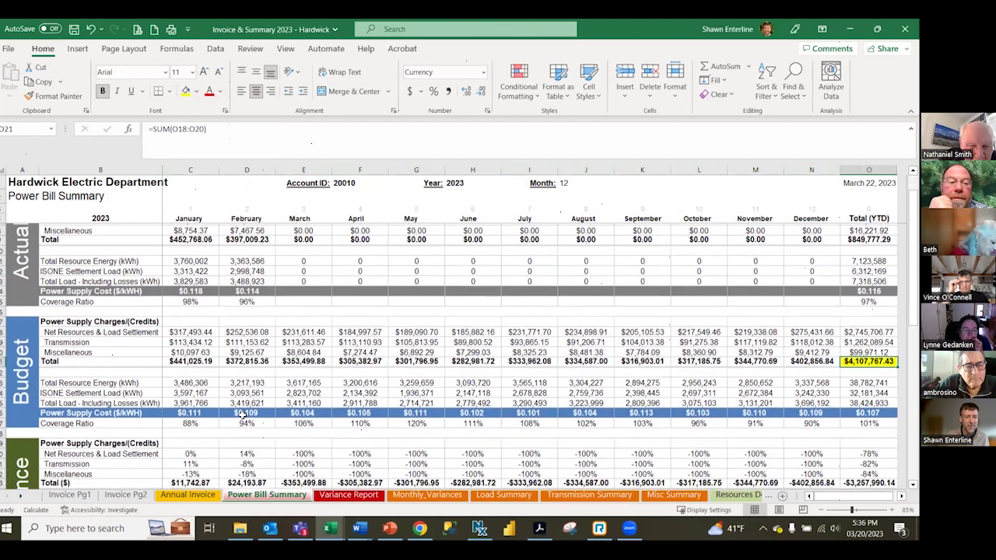
pyautogui.click(199, 451)
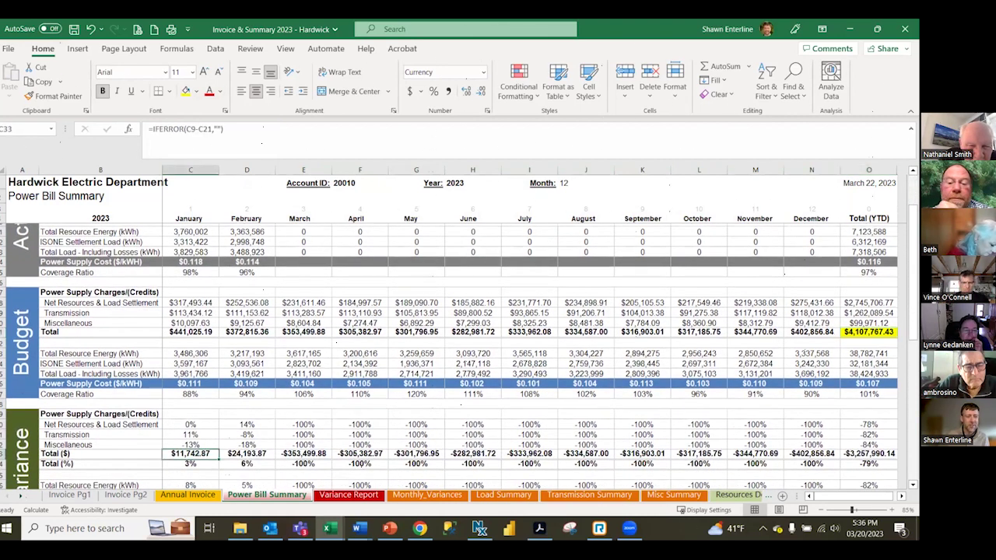
pyautogui.moveTo(199, 453); pyautogui.dragTo(246, 463)
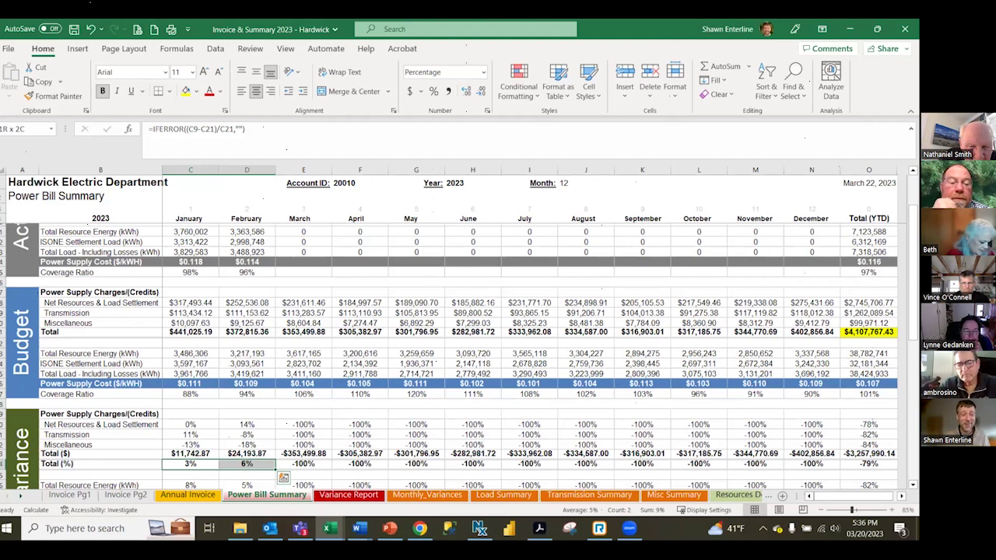
pyautogui.scroll(1, 220, 377)
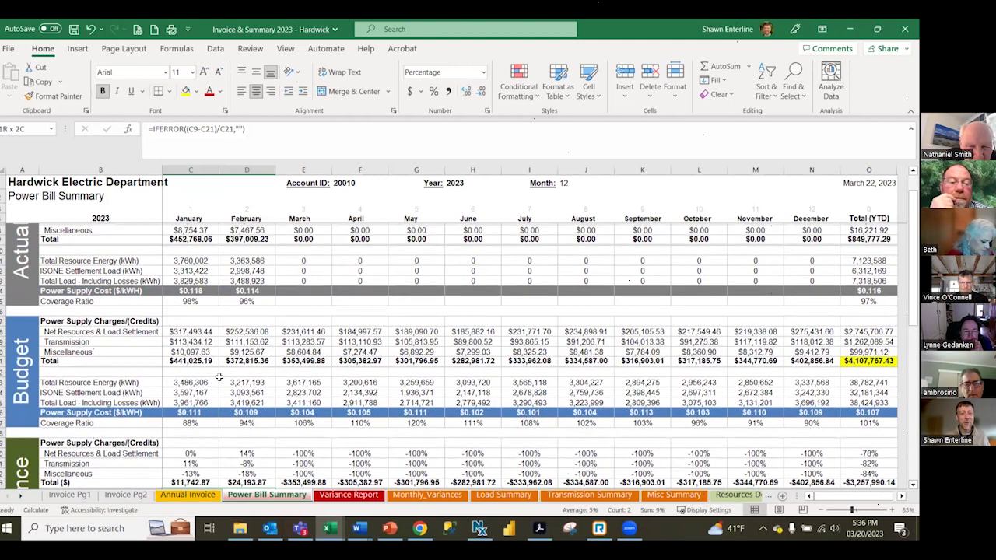
pyautogui.scroll(1, 220, 378)
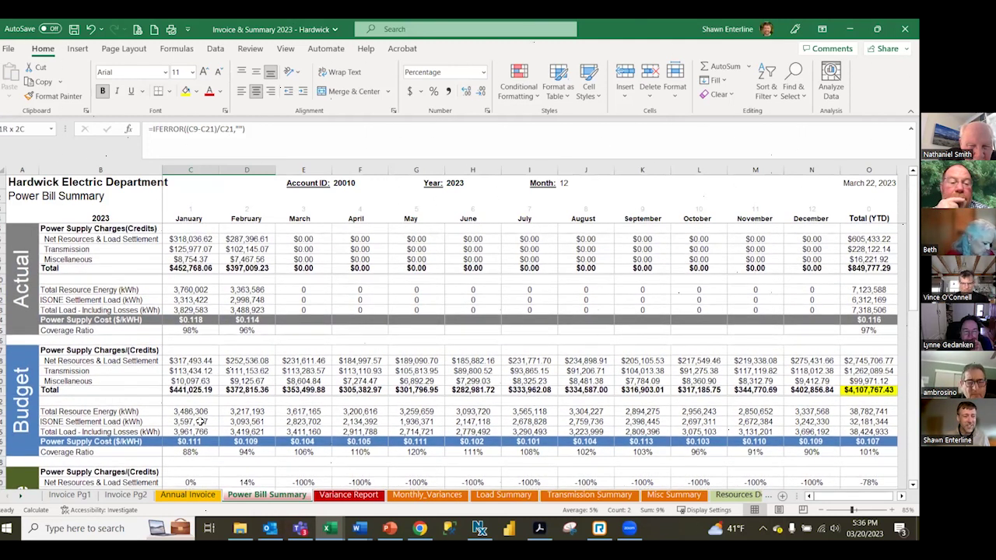
# - Apply the Red-Yellow-Green color scale to the Budget ISONE Settlement Load values from January to December
pyautogui.click(187, 421)
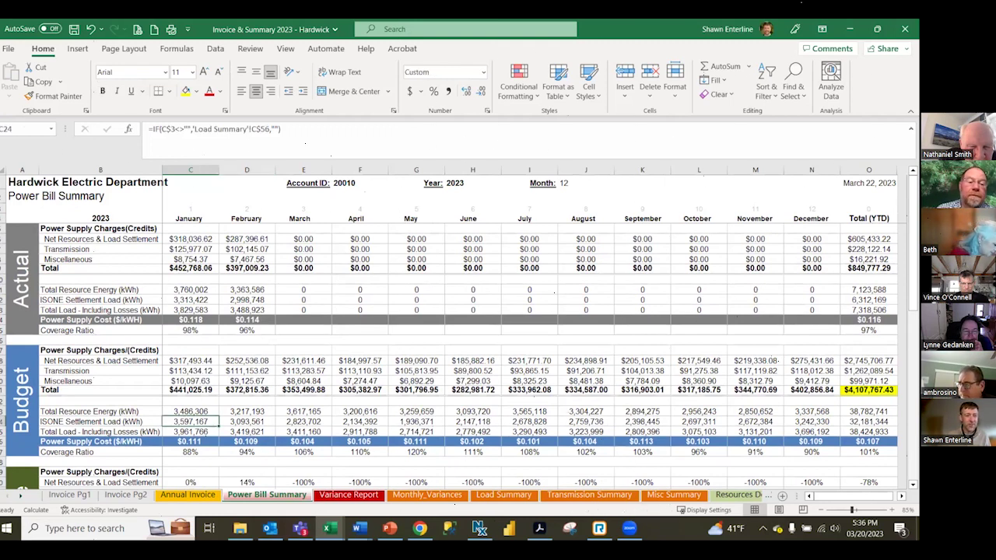
pyautogui.moveTo(191, 421); pyautogui.dragTo(839, 425)
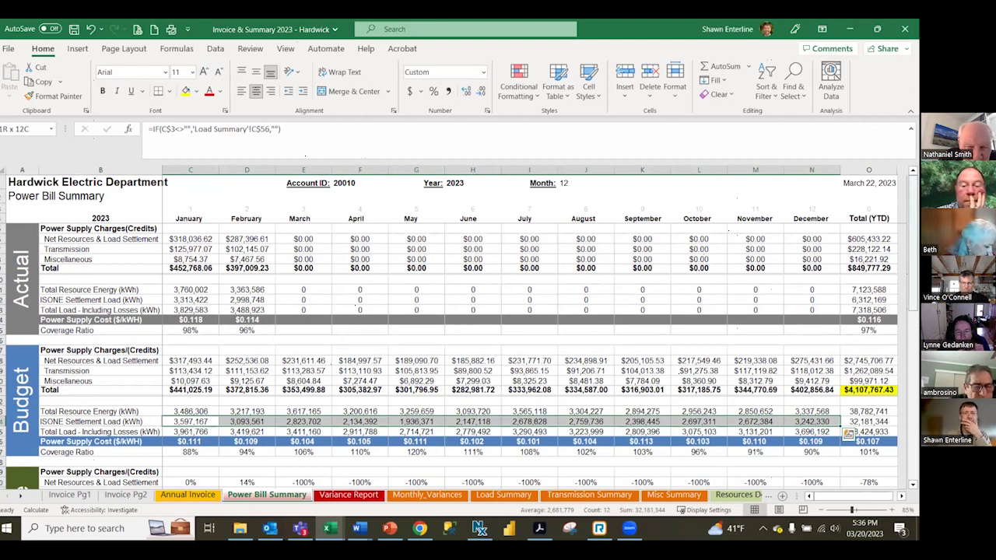
pyautogui.click(531, 76)
pyautogui.moveTo(575, 211)
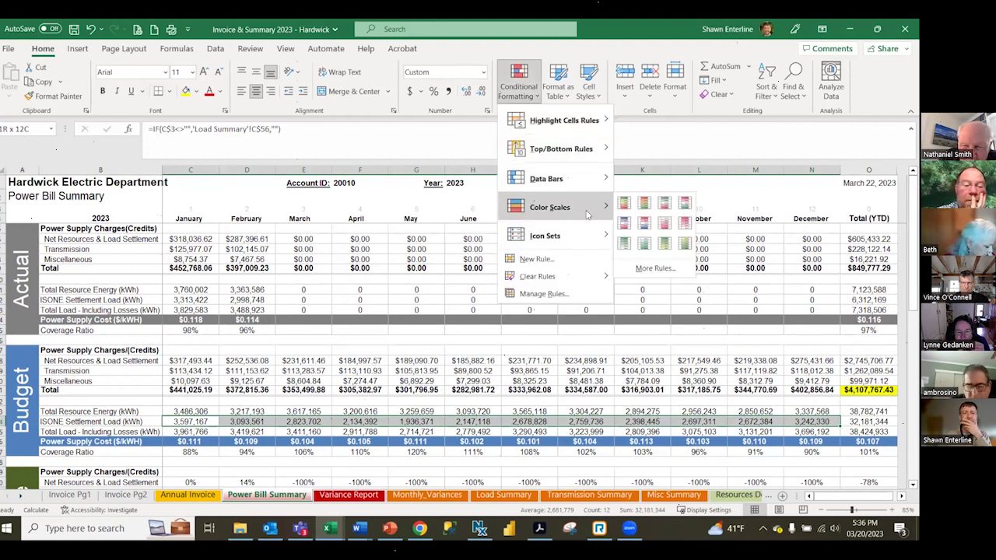
pyautogui.click(645, 204)
pyautogui.click(682, 282)
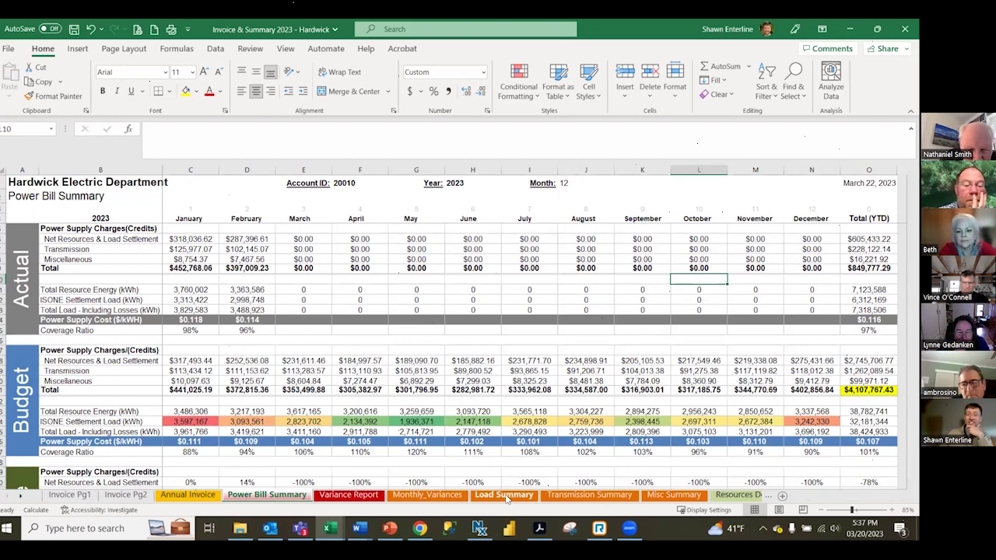
# - Unprotect the Load Summary sheet and highlight the Actual ISONE Settlement Load label with its January and February values in yellow
pyautogui.click(505, 495)
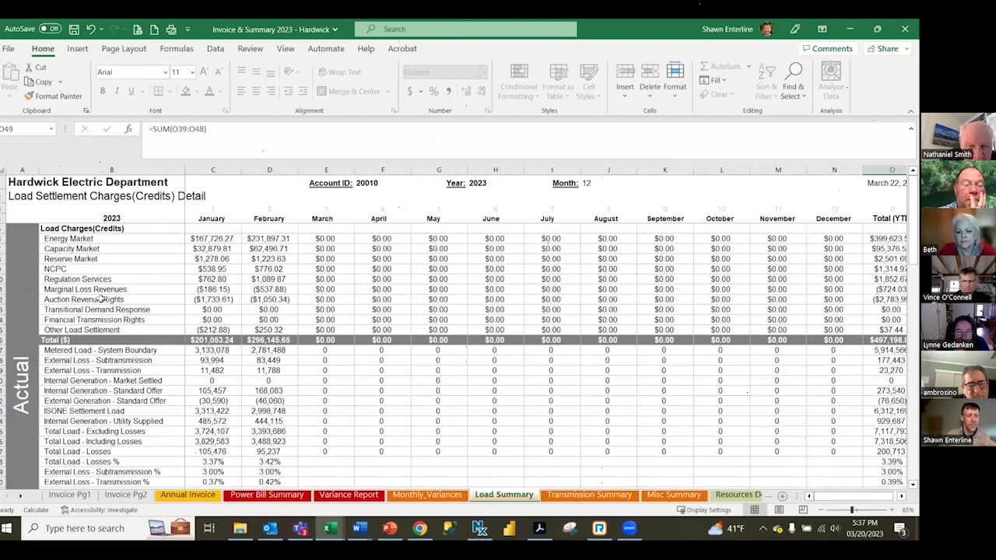
pyautogui.click(87, 412)
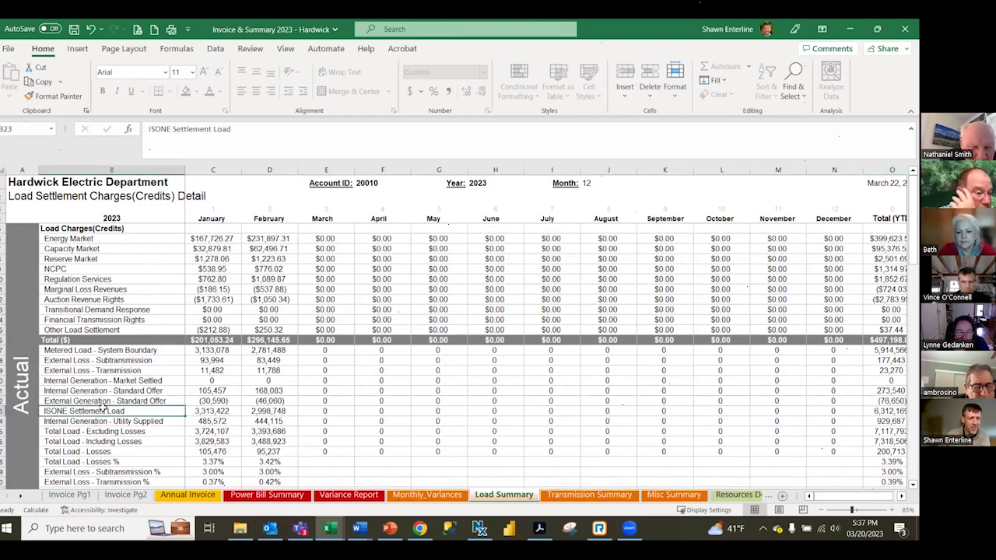
pyautogui.hotkey('shift', 'Right')
pyautogui.hotkey('shift', 'Right')
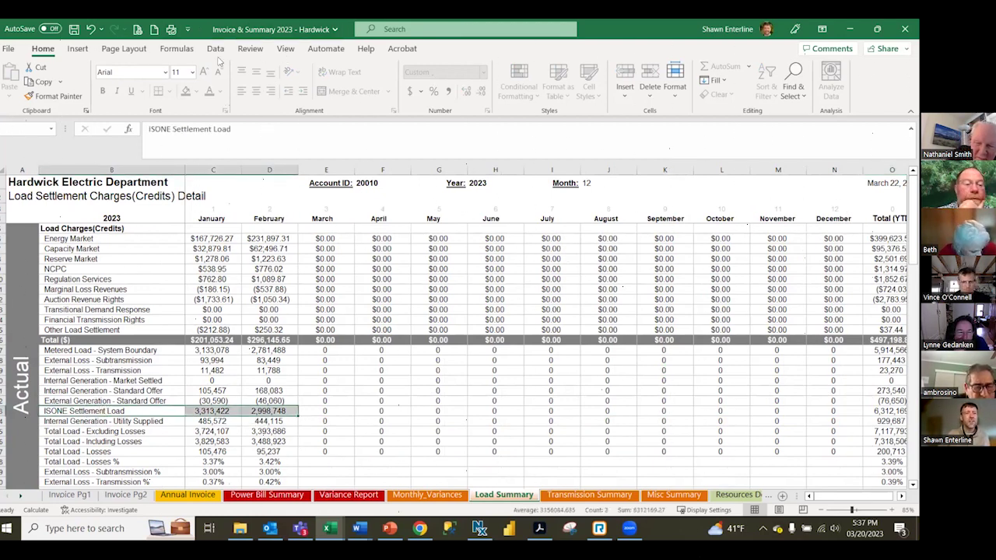
pyautogui.click(253, 49)
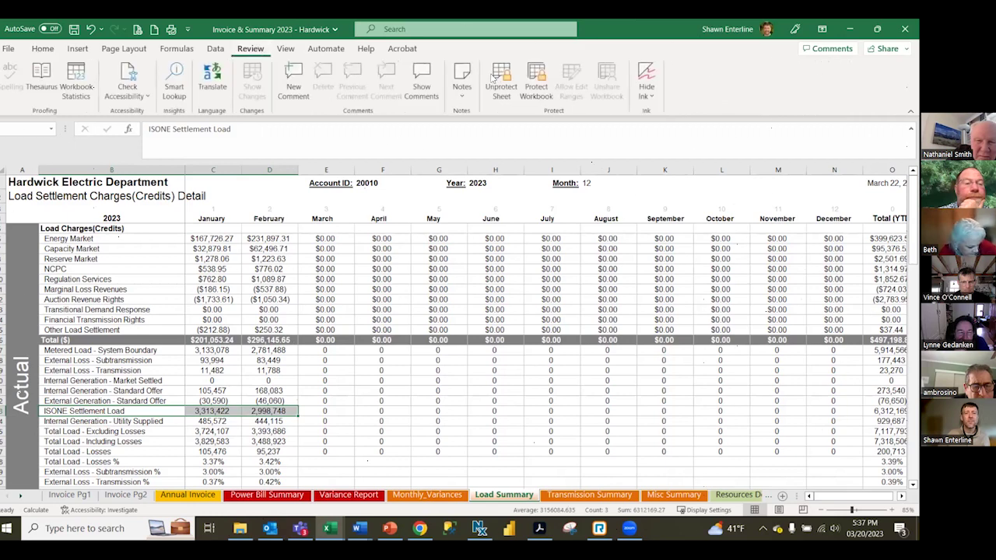
pyautogui.click(42, 49)
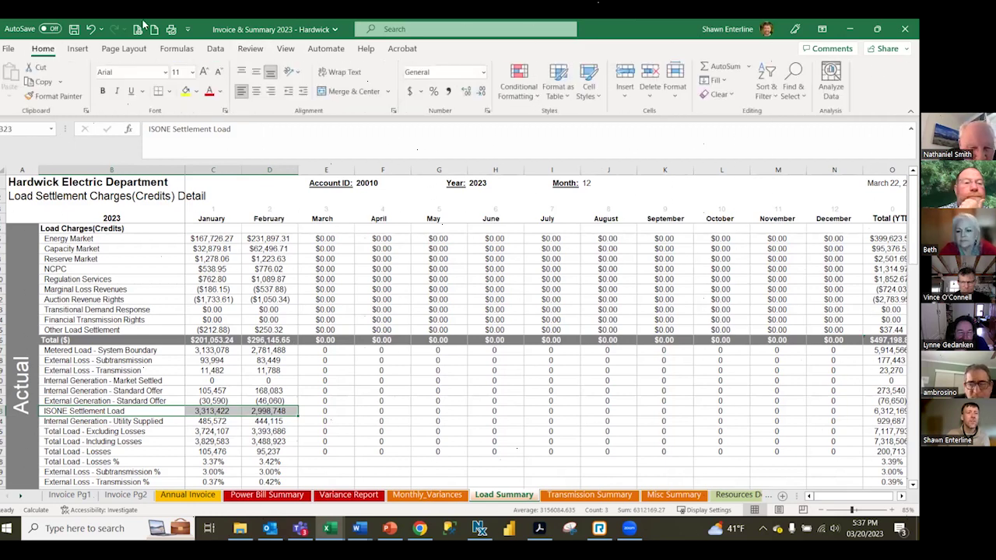
pyautogui.click(186, 91)
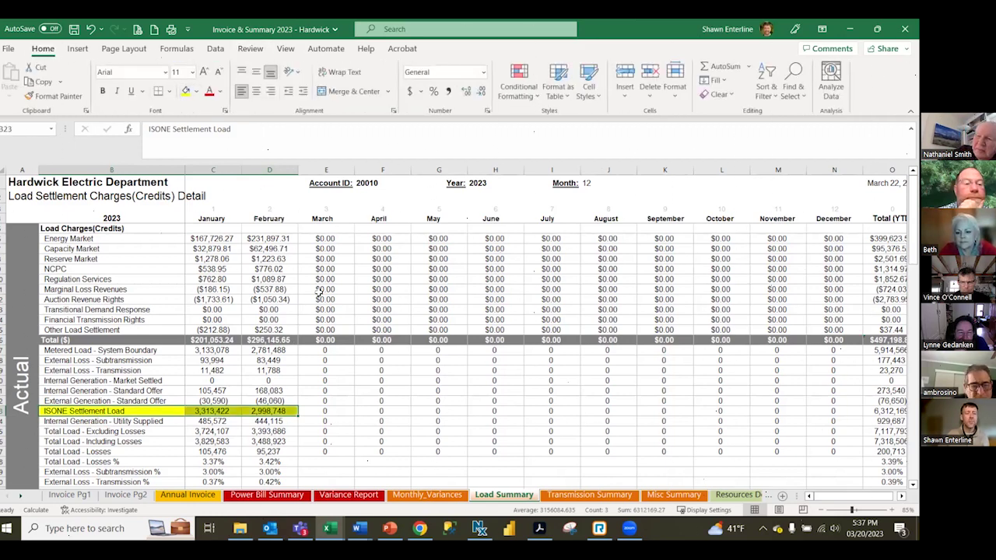
# - Highlight the Actual Energy Market label and its January and February charges in yellow on the Load Summary sheet
pyautogui.scroll(-7, 345, 356)
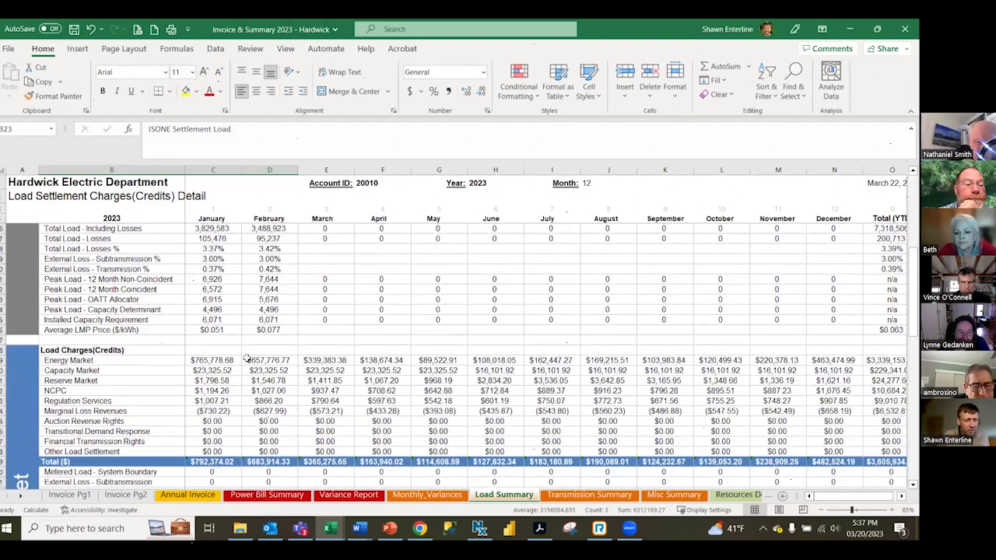
pyautogui.scroll(7, 299, 354)
pyautogui.scroll(1, 226, 342)
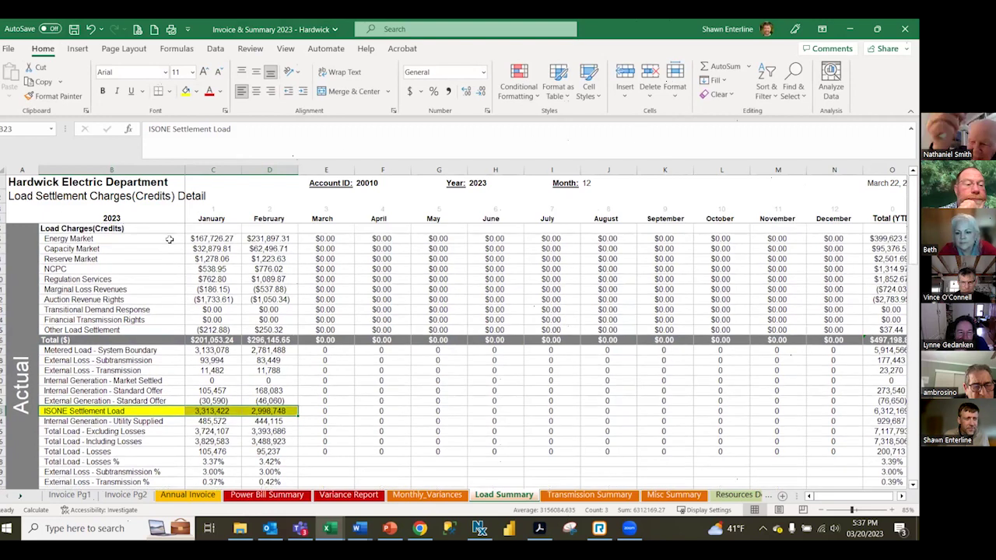
pyautogui.click(201, 239)
pyautogui.moveTo(173, 240); pyautogui.dragTo(274, 243)
pyautogui.click(186, 91)
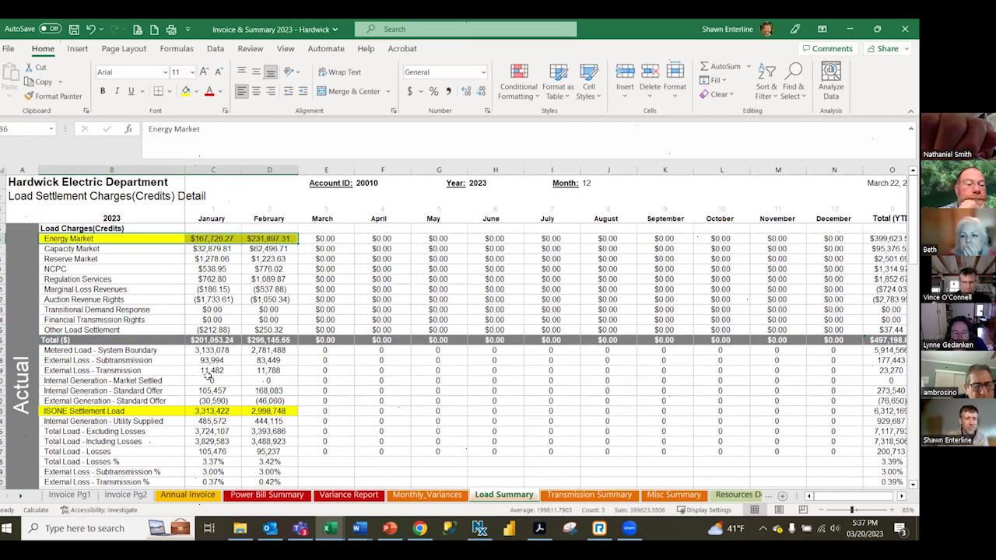
# - Highlight the Budget section's Energy Market and ISONE Settlement Load labels with their January and February values in yellow
pyautogui.scroll(-1, 209, 376)
pyautogui.scroll(-8, 206, 374)
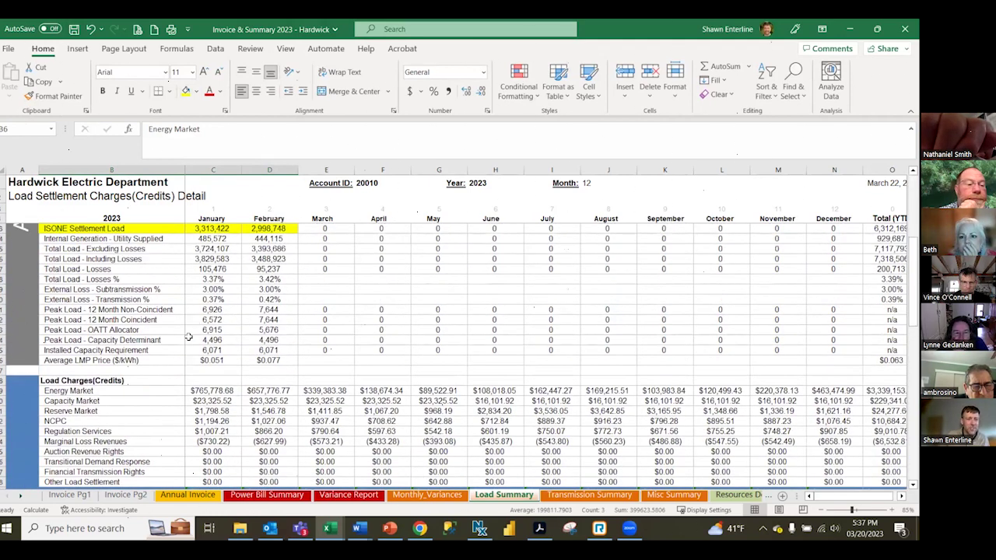
pyautogui.scroll(-1, 188, 336)
pyautogui.moveTo(160, 298); pyautogui.dragTo(308, 303)
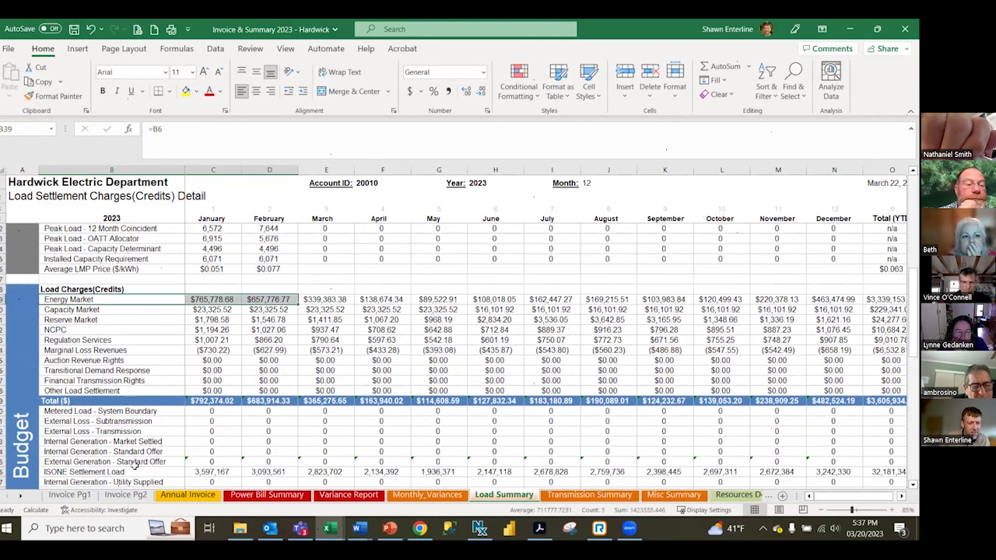
pyautogui.moveTo(140, 472); pyautogui.dragTo(272, 472)
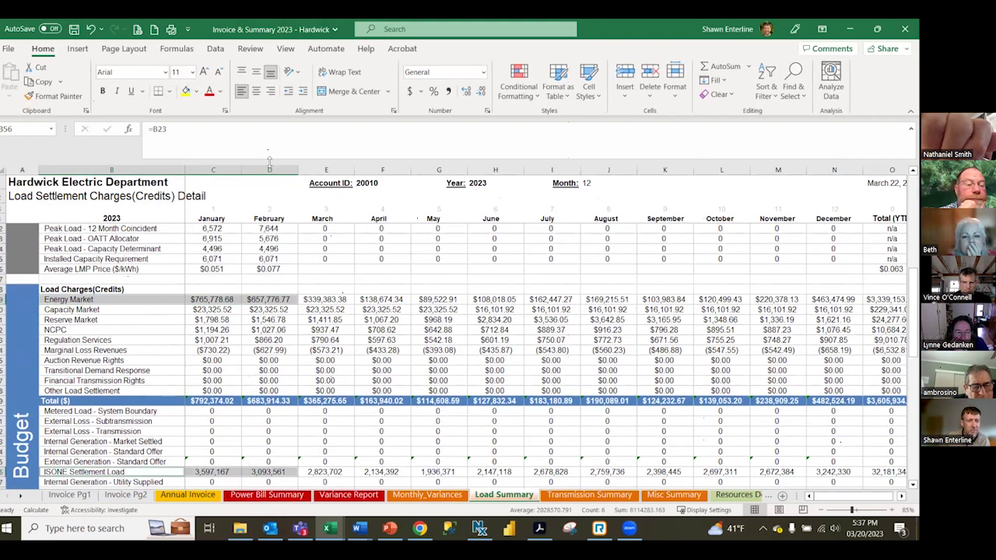
pyautogui.click(185, 91)
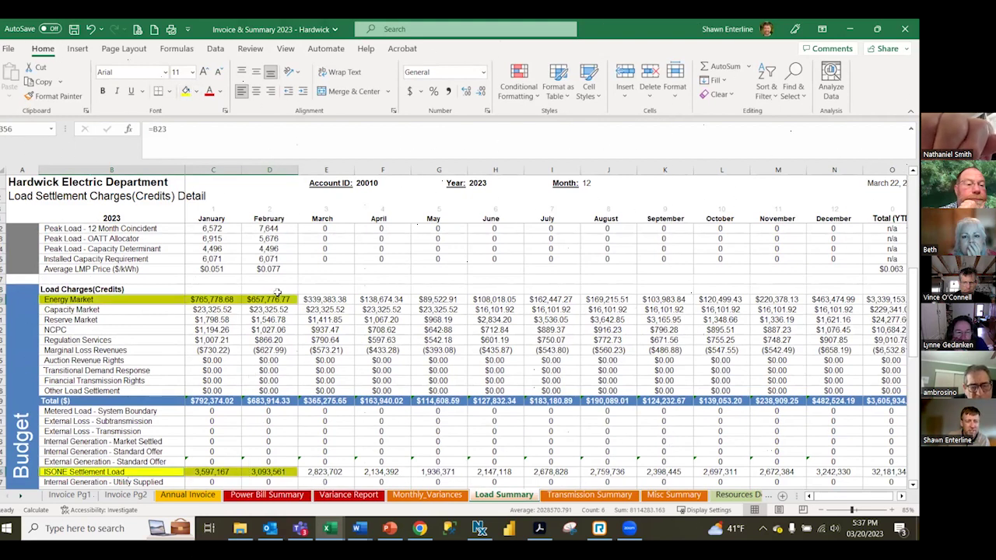
# - Apply the Red-Yellow-Green color scale to the Budget Energy Market charges from January to December
pyautogui.click(209, 299)
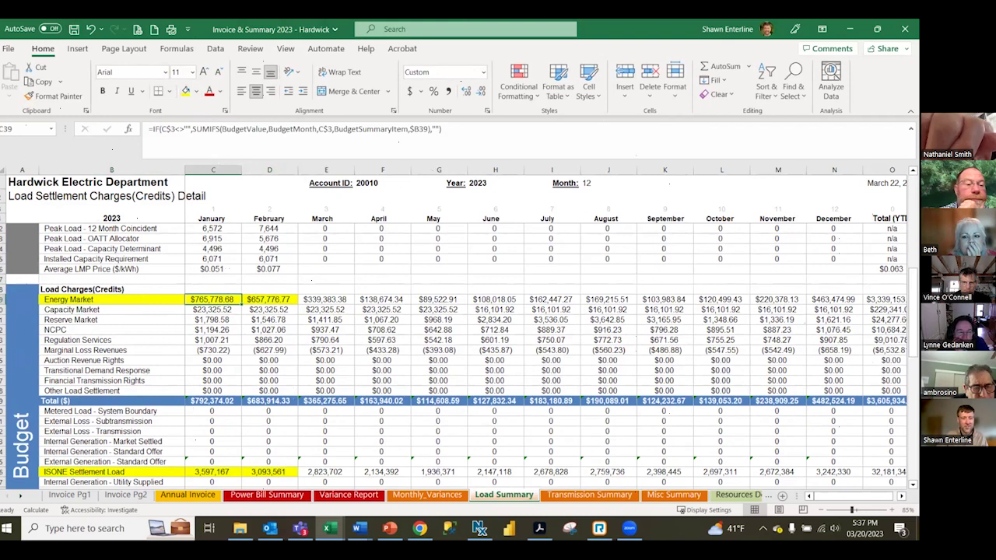
pyautogui.moveTo(209, 299); pyautogui.dragTo(834, 300)
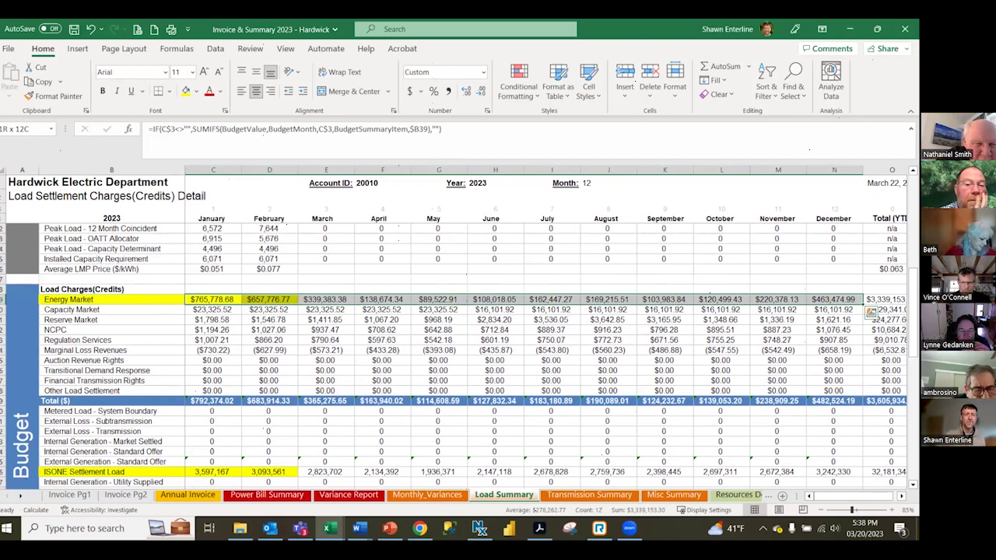
pyautogui.click(530, 75)
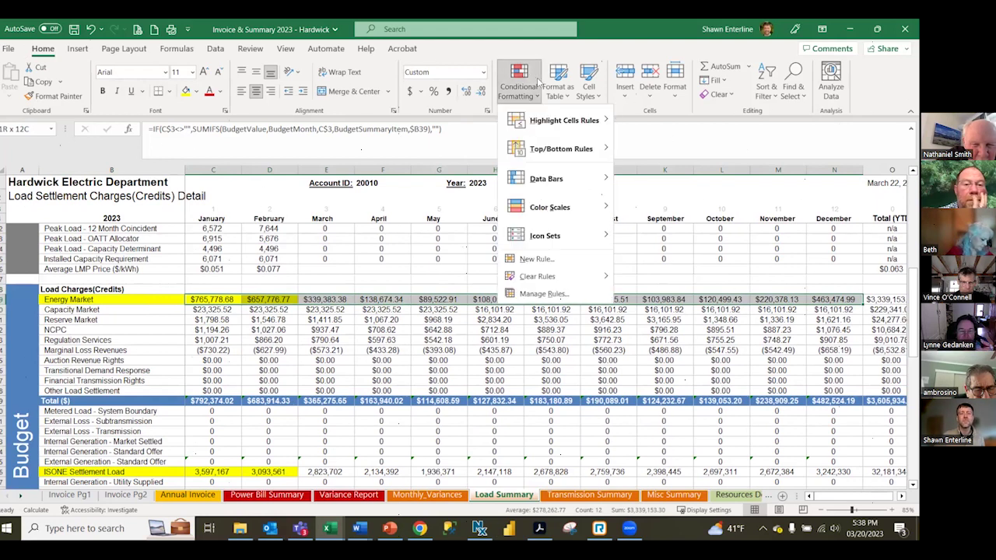
pyautogui.moveTo(575, 207)
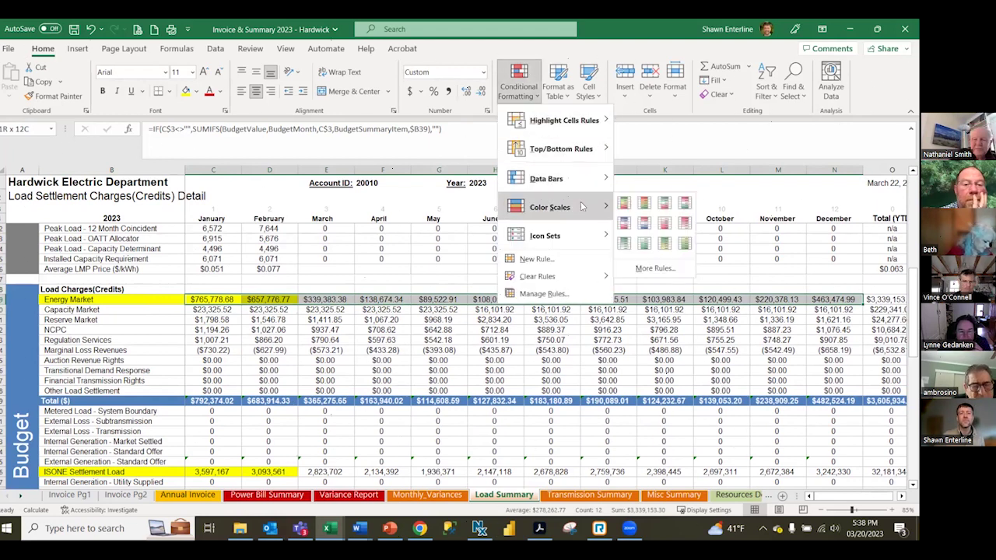
pyautogui.click(645, 203)
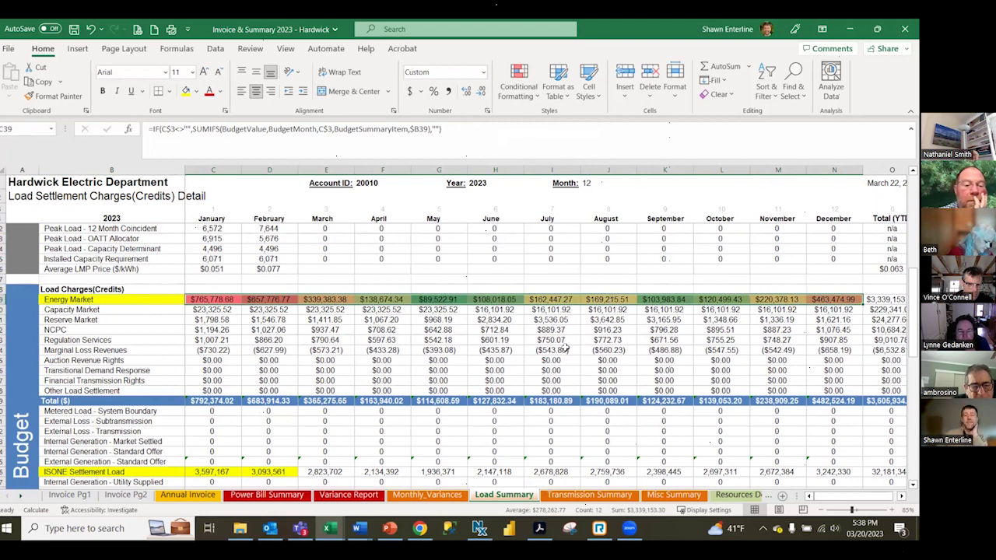
pyautogui.click(446, 278)
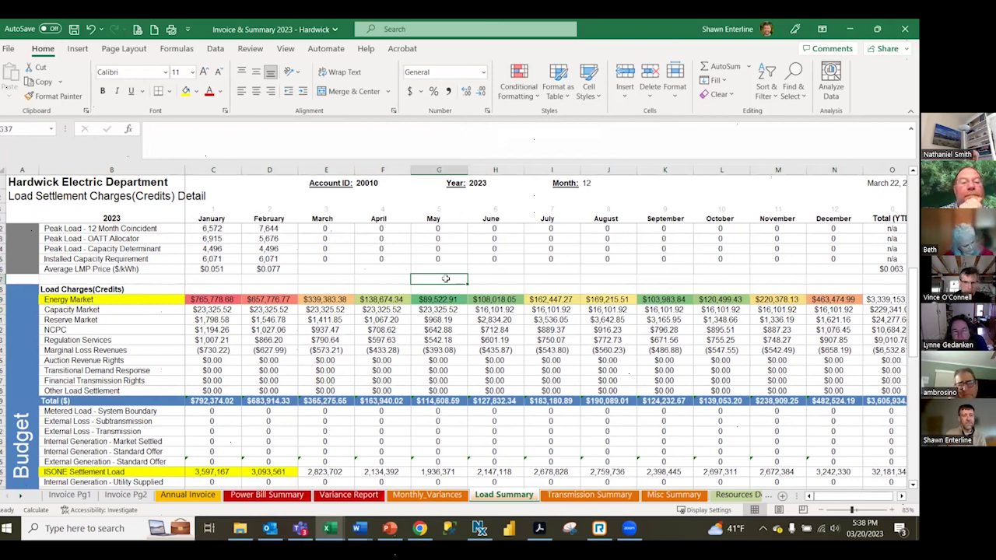
# - Switch to the PowerPoint presentation Power Supply Update - March 2023, showing the Actual and Future Electricity Prices slide
pyautogui.hotkey('alt', 'Tab')
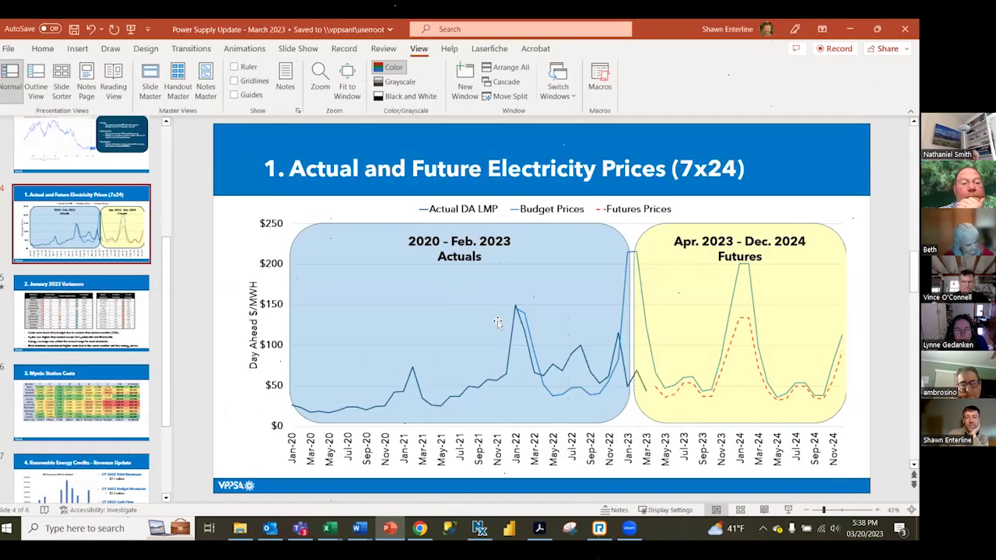